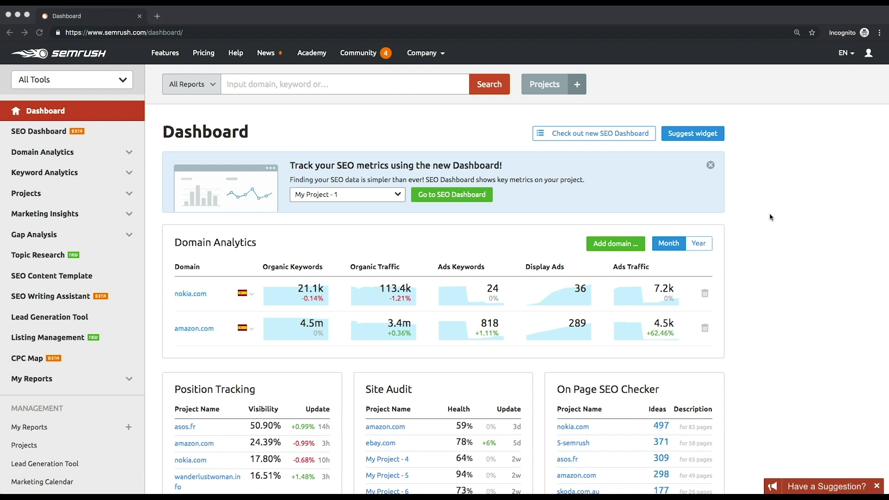
- Open Organic Research from Domain Analytics in the sidebar and search for danone.com
left_click(94, 161)
left_click(93, 160)
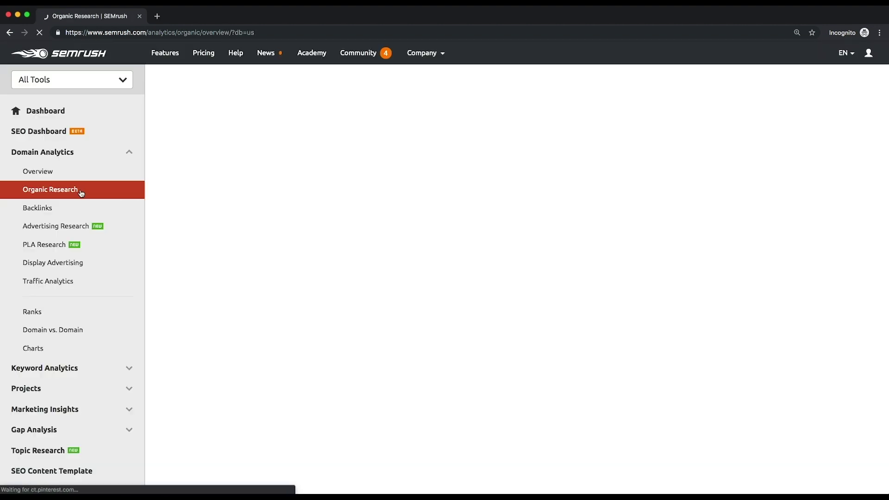
left_click(423, 242)
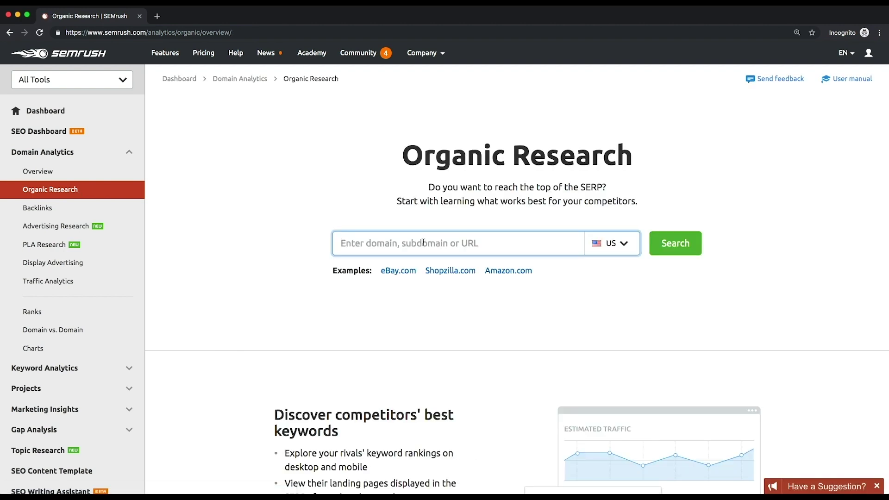
type("danone.com")
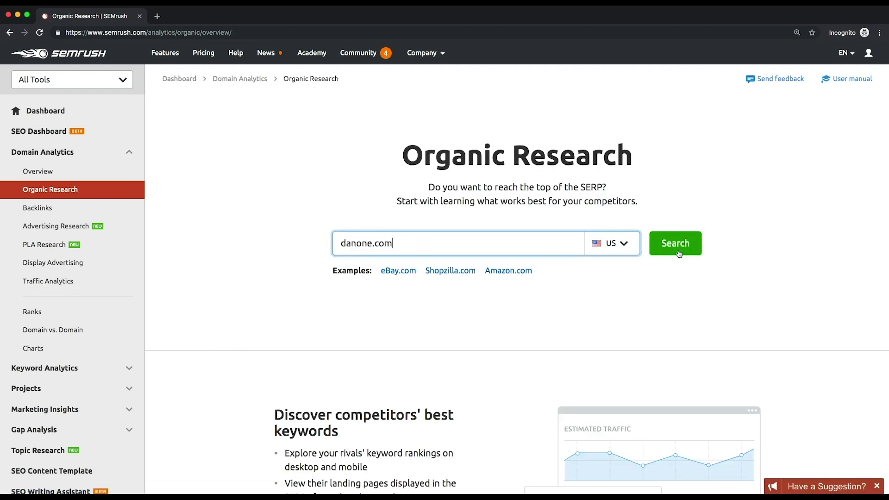
left_click(624, 243)
left_click(684, 245)
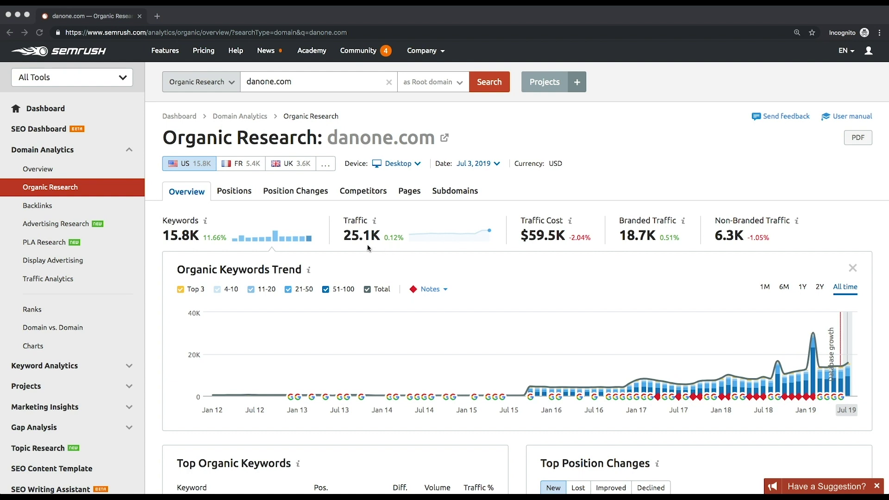
- Switch the danone.com chart to Estimated Traffic and read the two Oct 2015 notes
left_click(419, 232)
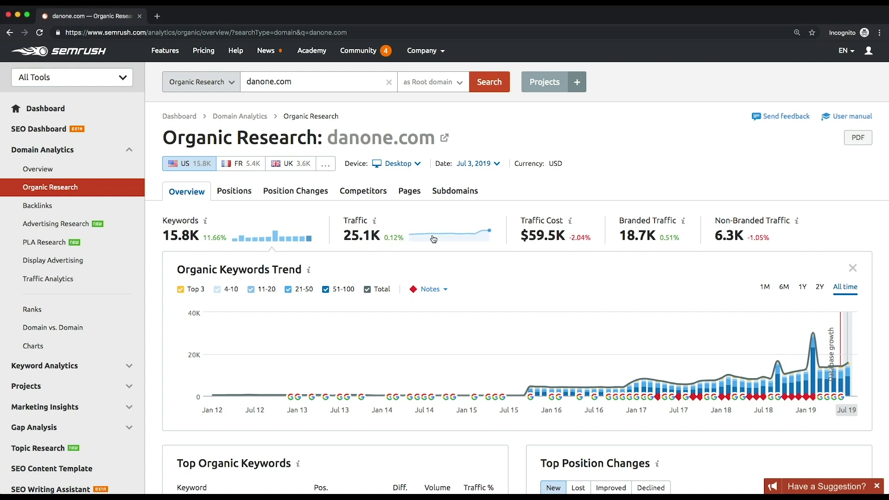
left_click(434, 239)
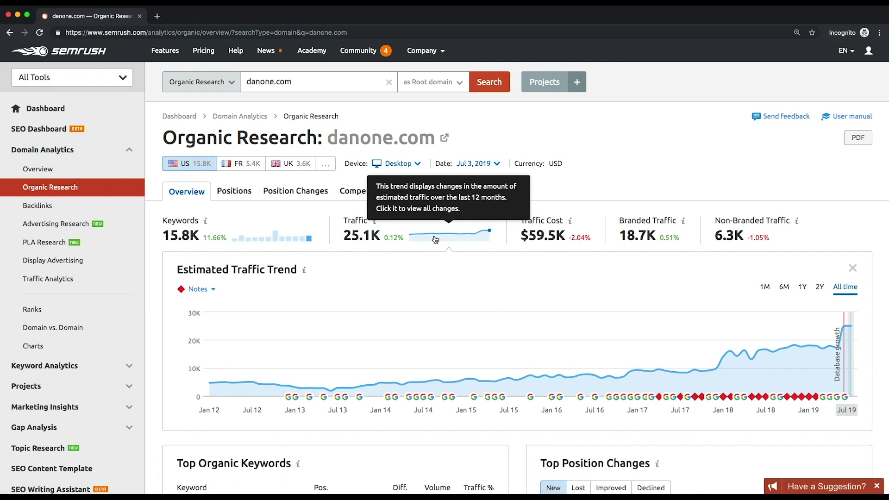
left_click(531, 398)
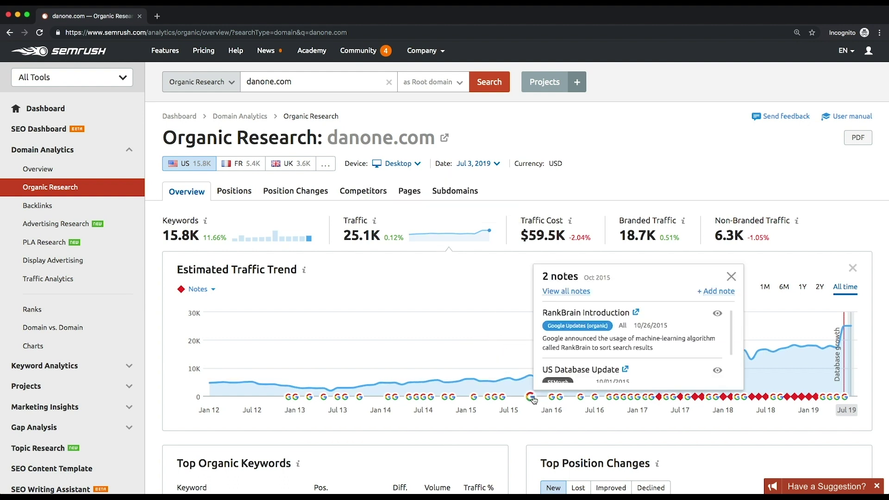
scroll(586, 345, "down", 2)
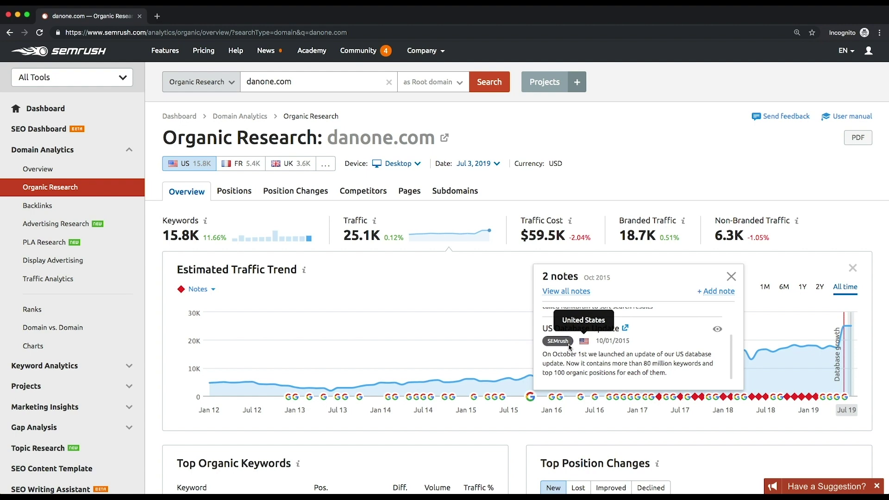
left_click(503, 285)
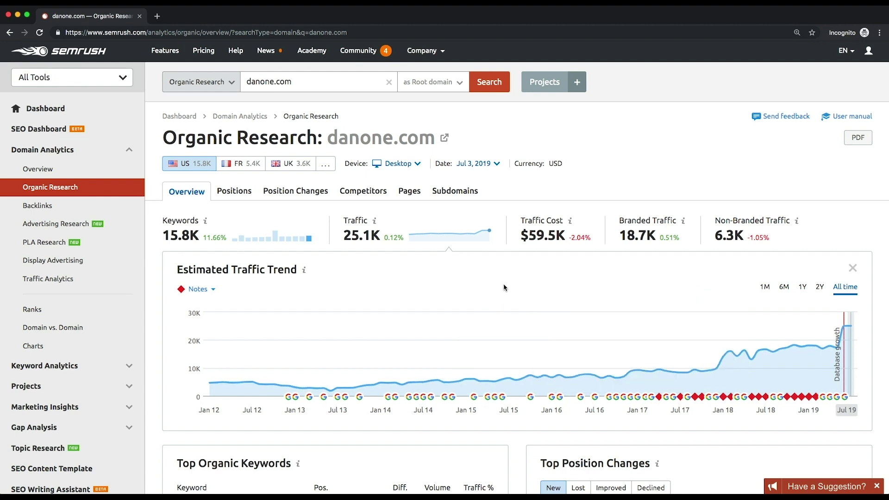
- Scroll through the danone.com overview sections, then back up toward the top keywords
scroll(504, 283, "down", 5)
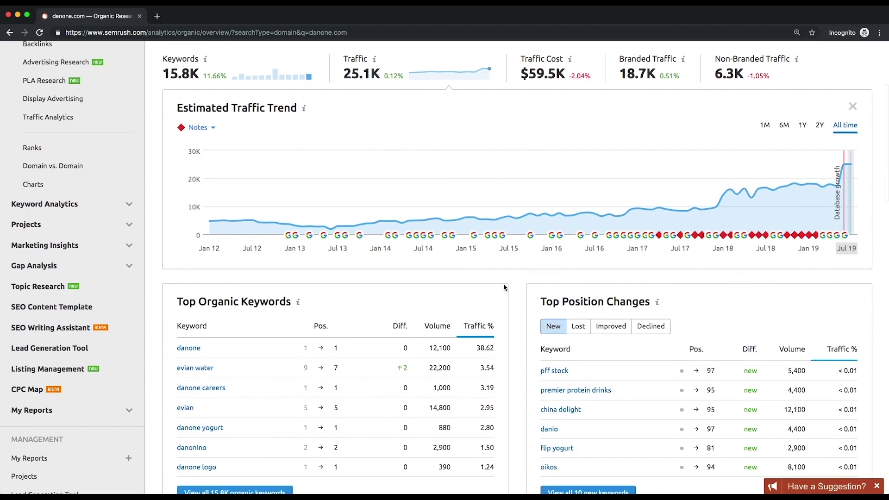
scroll(503, 286, "down", 3)
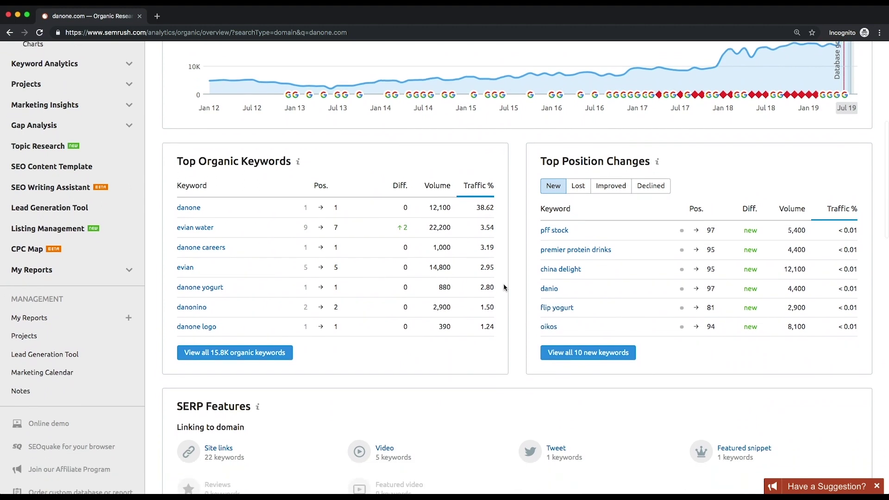
scroll(504, 283, "down", 1)
scroll(504, 283, "down", 3)
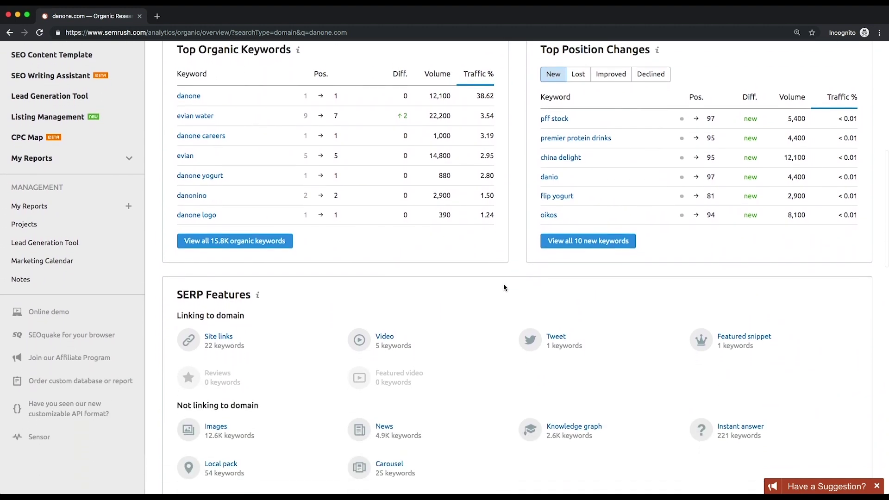
scroll(504, 287, "down", 7)
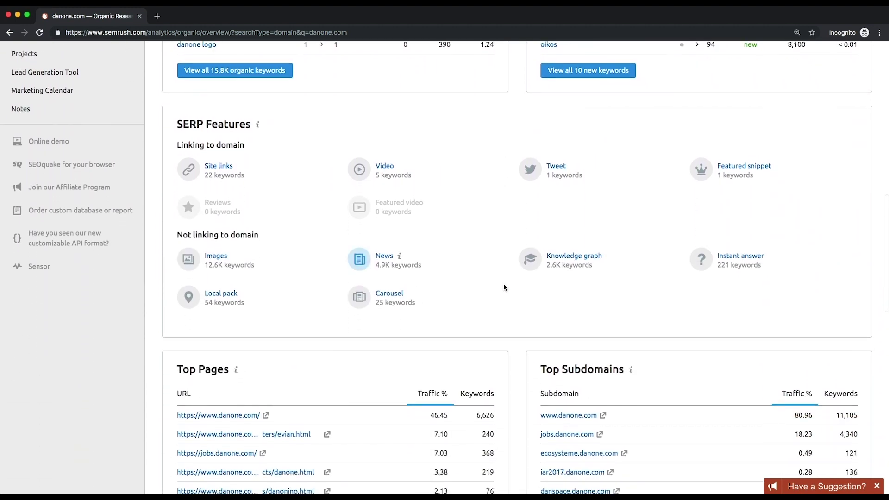
scroll(504, 287, "down", 4)
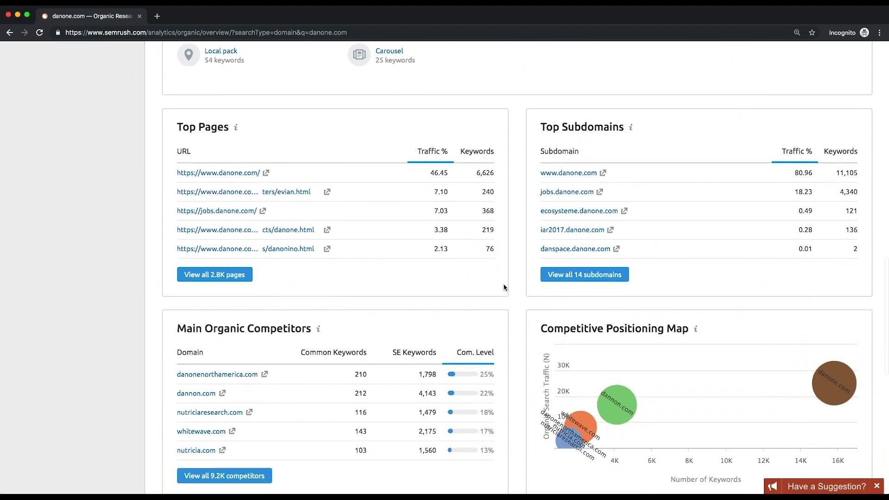
scroll(504, 287, "down", 3)
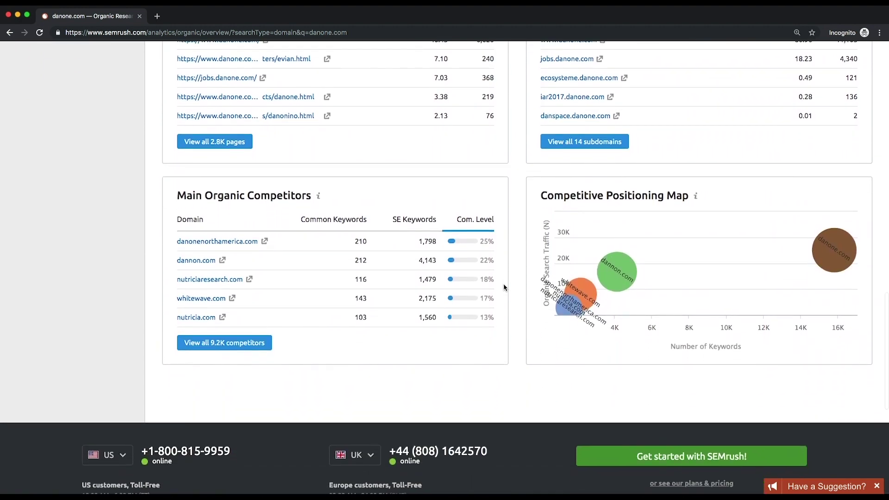
scroll(526, 331, "up", 3)
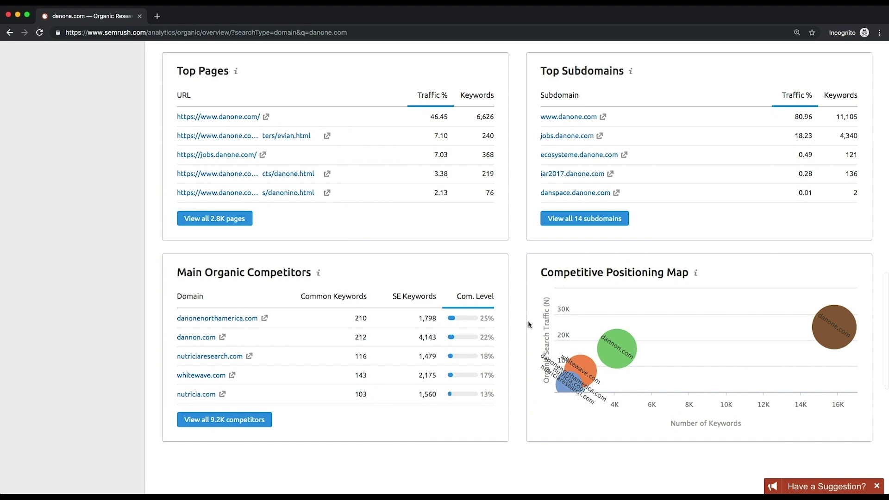
scroll(528, 324, "up", 5)
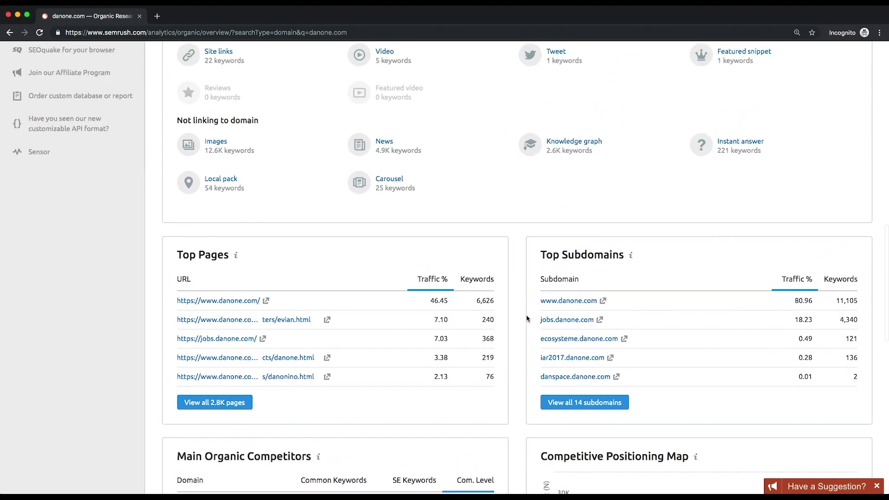
scroll(527, 319, "up", 6)
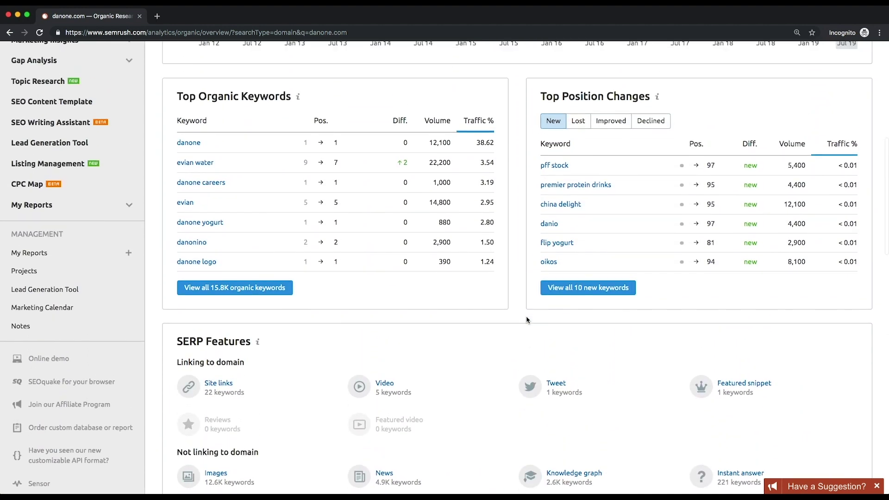
left_click(277, 296)
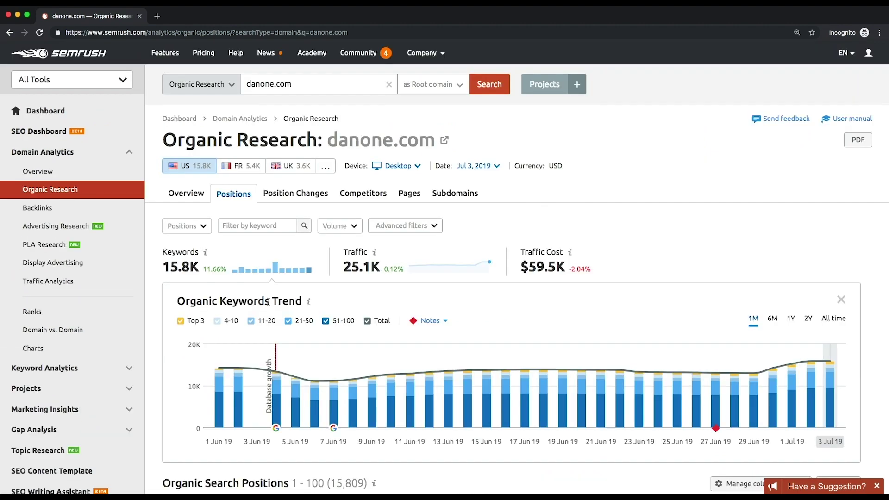
scroll(624, 272, "down", 2)
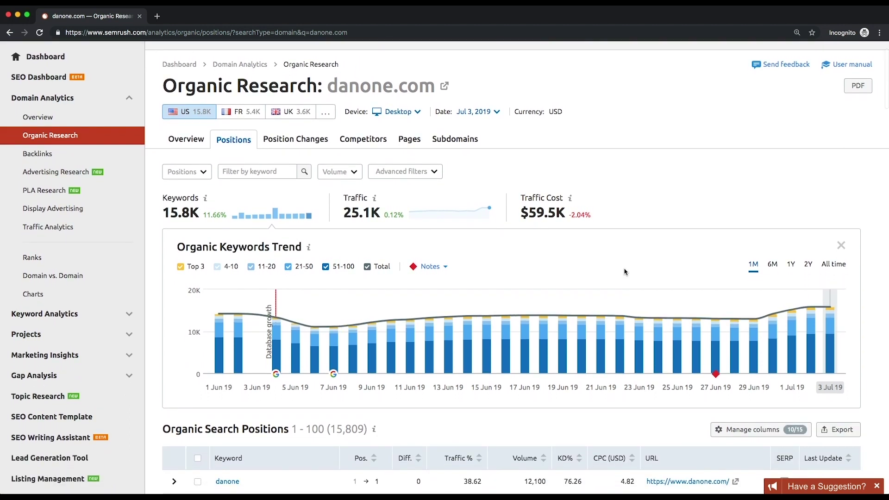
scroll(624, 272, "down", 6)
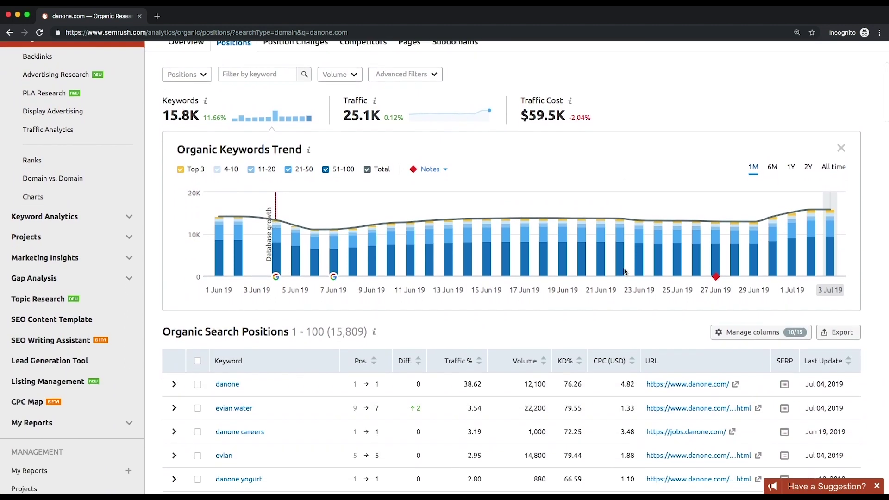
scroll(625, 272, "down", 6)
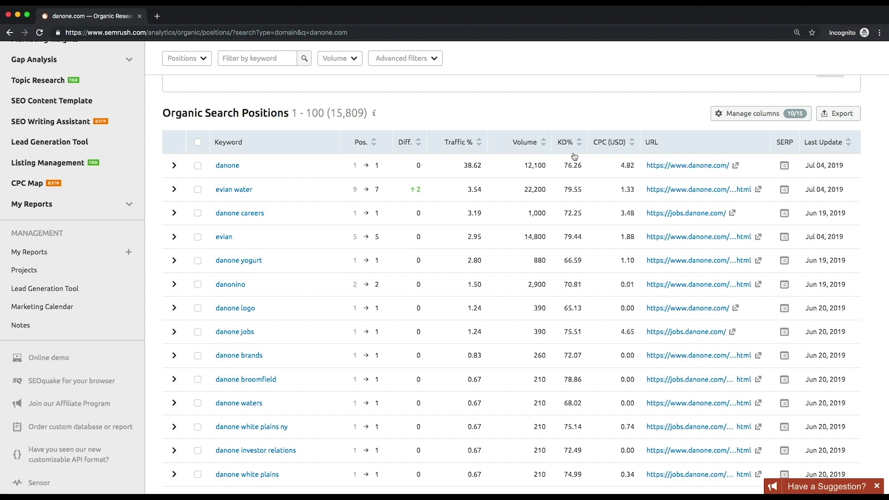
scroll(574, 156, "up", 1)
scroll(574, 157, "up", 3)
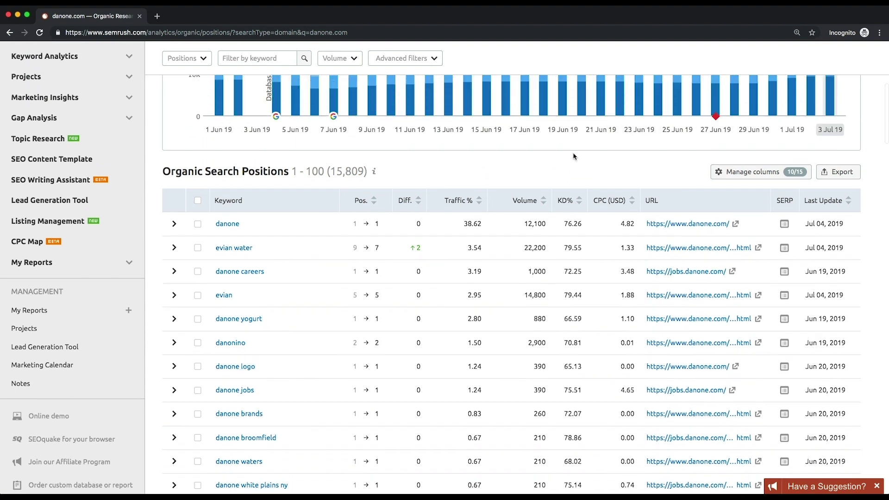
- Add a second Advanced filters condition, check its field list, and close without applying
left_click(404, 57)
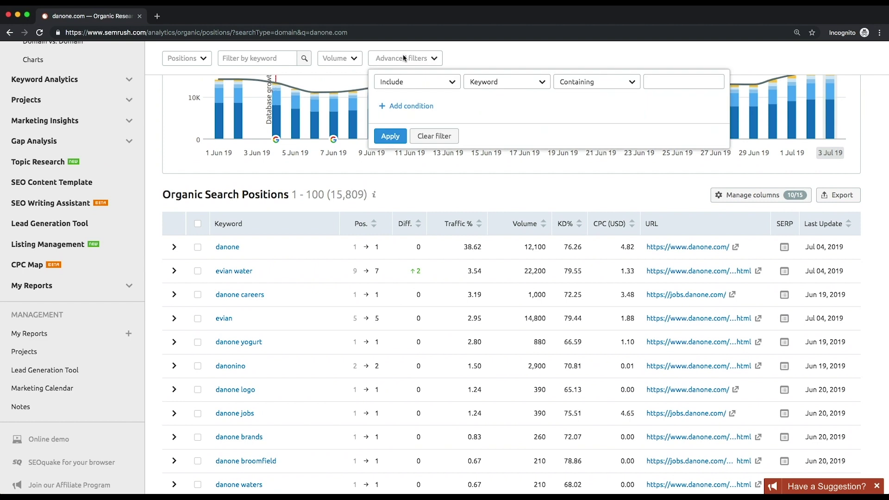
left_click(410, 105)
left_click(511, 110)
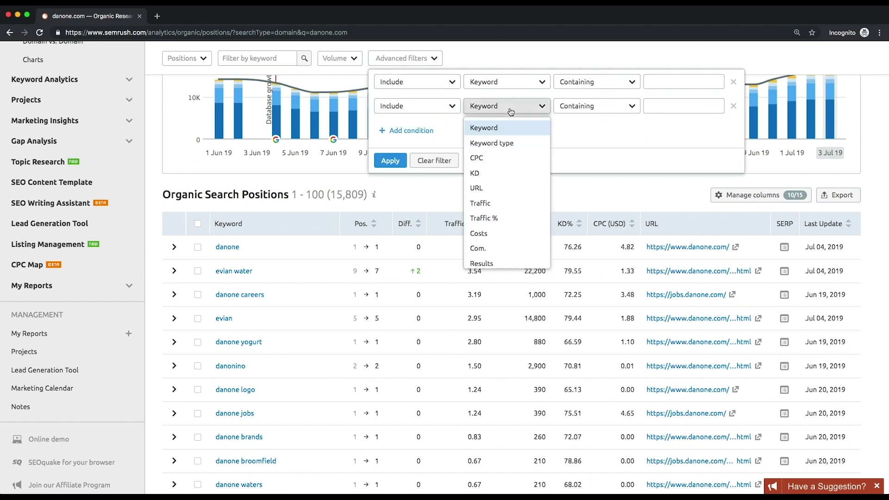
scroll(522, 185, "down", 2)
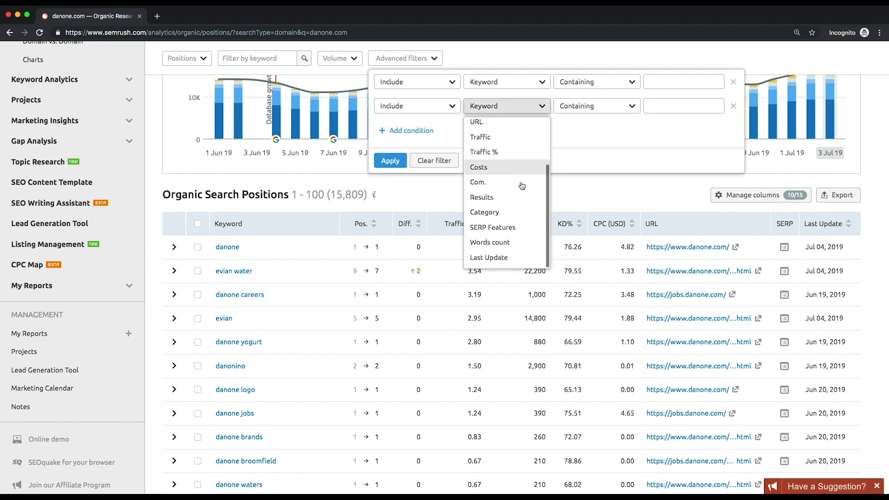
left_click(609, 186)
- Review the Manage columns options, close them unchanged, and return to the top
left_click(750, 197)
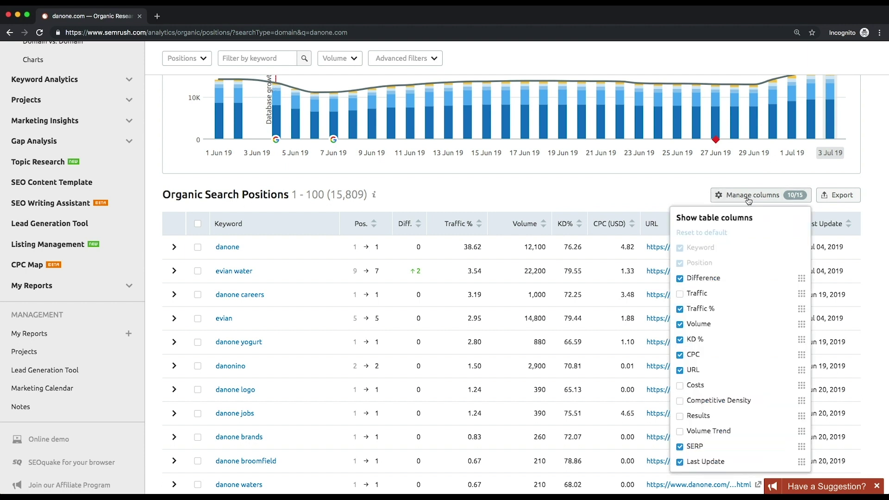
scroll(747, 256, "down", 1)
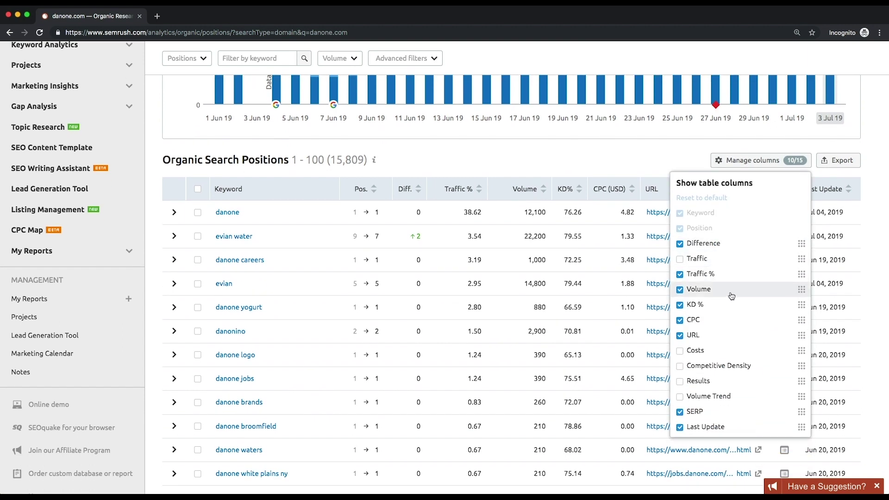
scroll(625, 161, "down", 1)
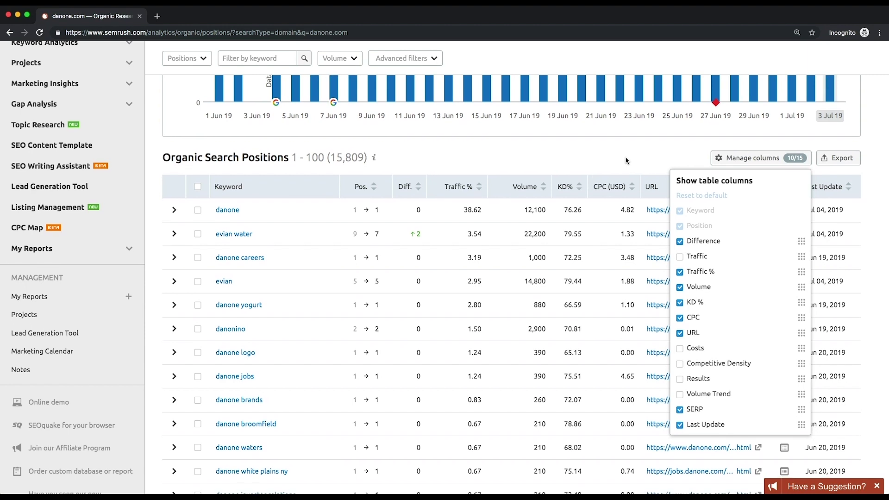
left_click(625, 161)
scroll(625, 160, "up", 1)
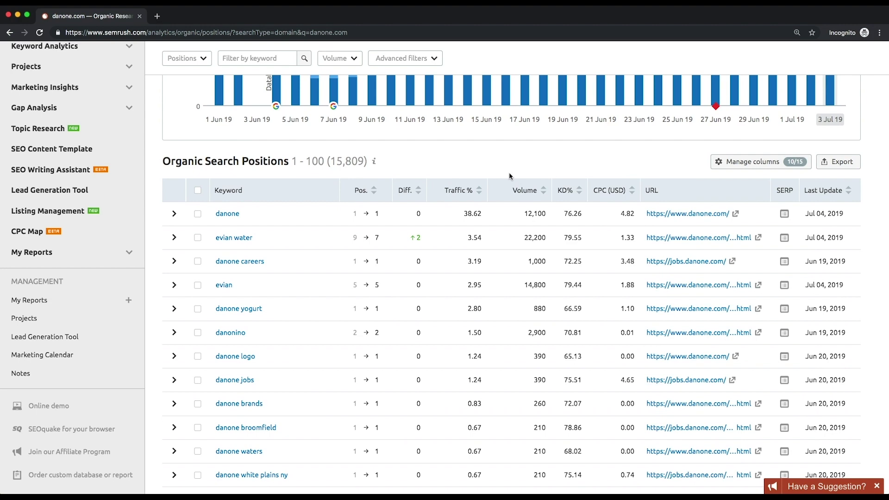
scroll(496, 174, "up", 3)
scroll(498, 174, "up", 2)
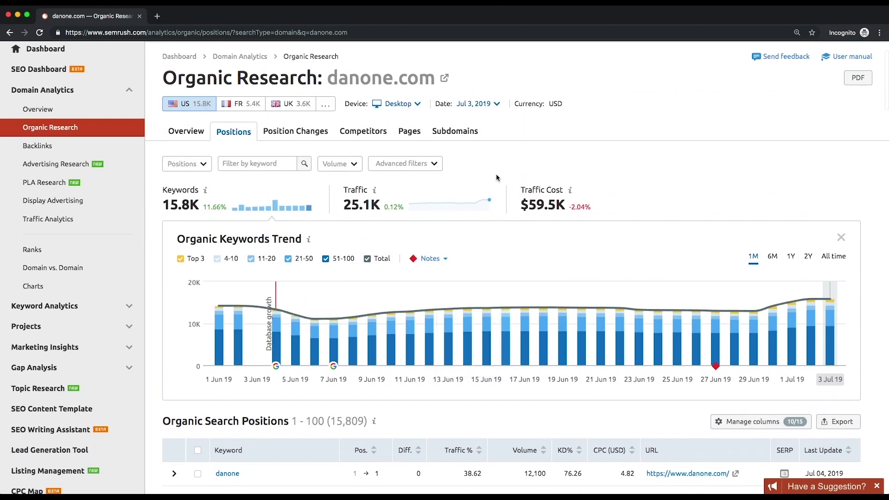
- Open the Position Changes report and filter it to Improved position changes
left_click(313, 134)
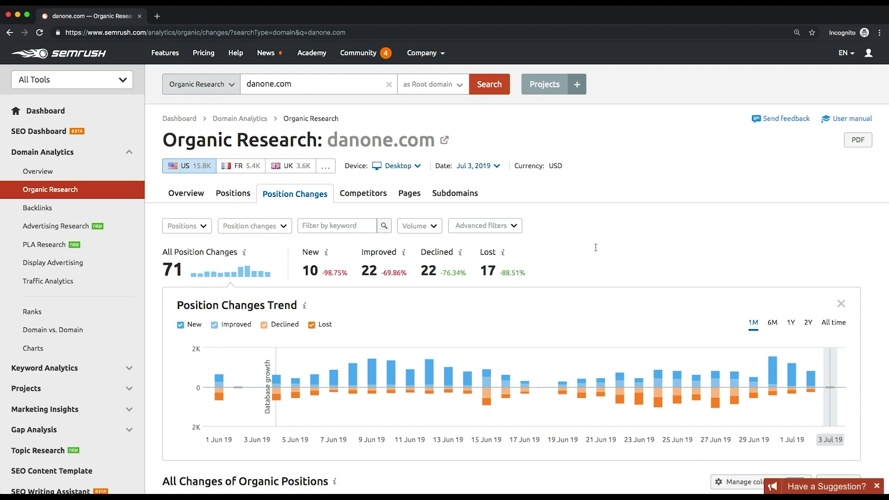
scroll(596, 247, "down", 4)
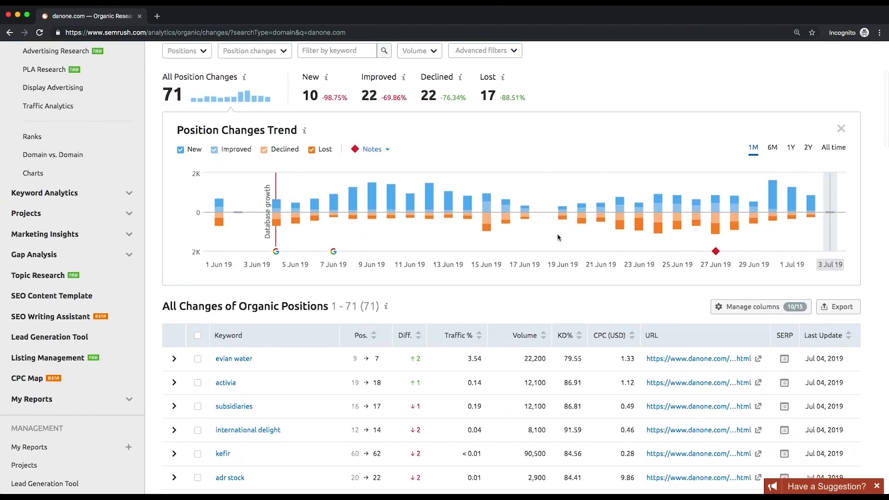
scroll(558, 238, "down", 5)
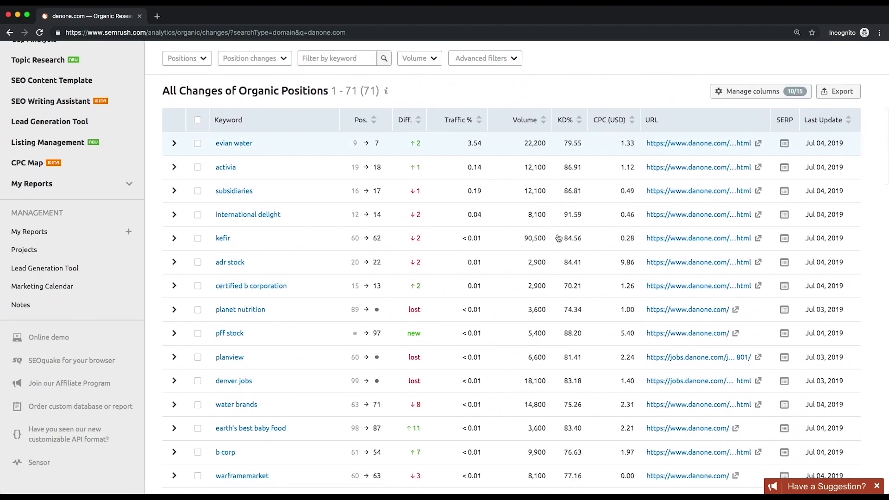
scroll(558, 237, "up", 5)
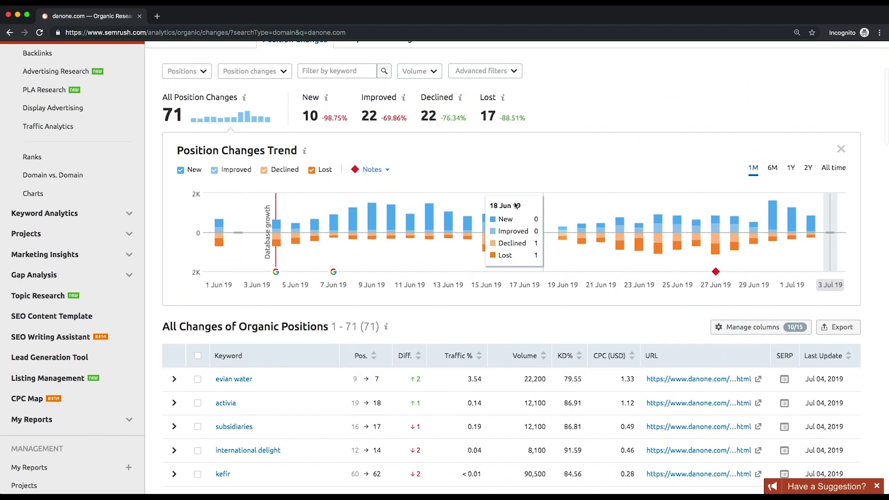
scroll(558, 237, "up", 2)
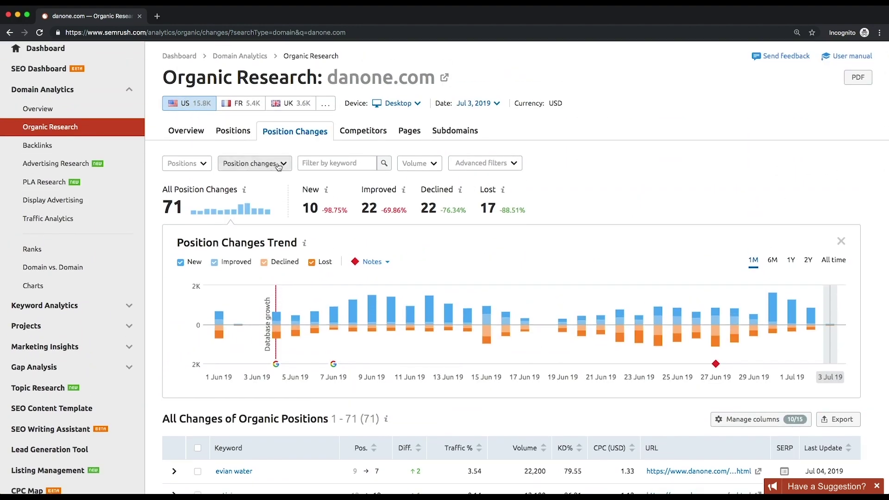
left_click(278, 166)
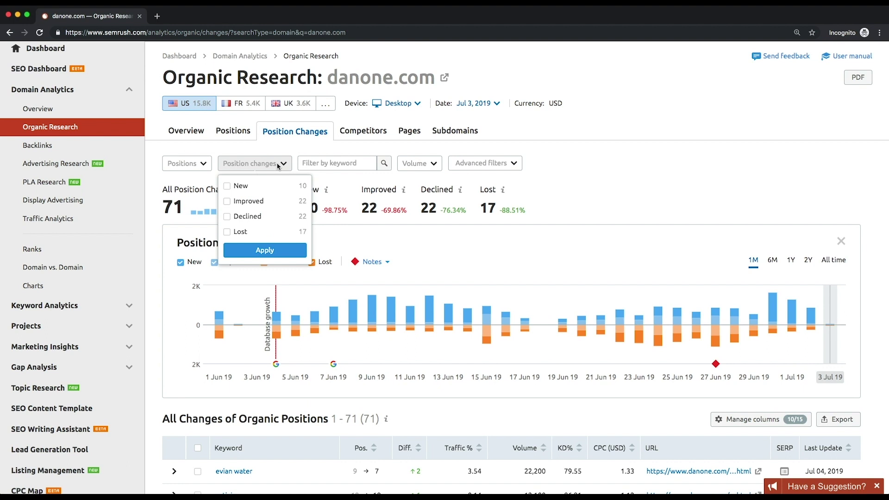
left_click(227, 202)
left_click(257, 253)
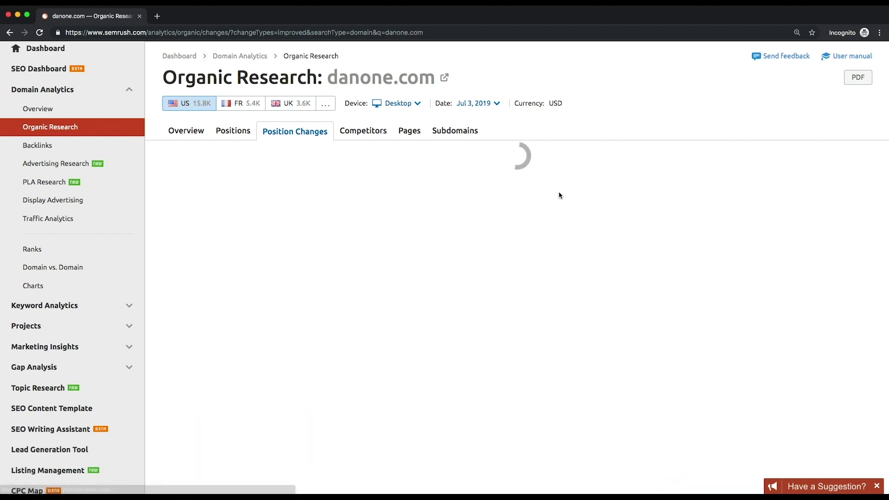
- Narrow the improved positions to 28 Jun 2019 and review the 437 keywords
scroll(604, 173, "down", 3)
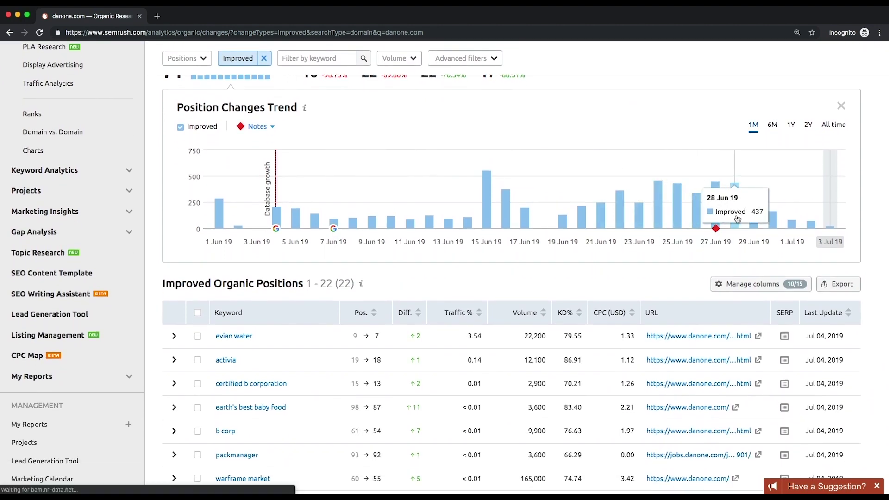
left_click(732, 218)
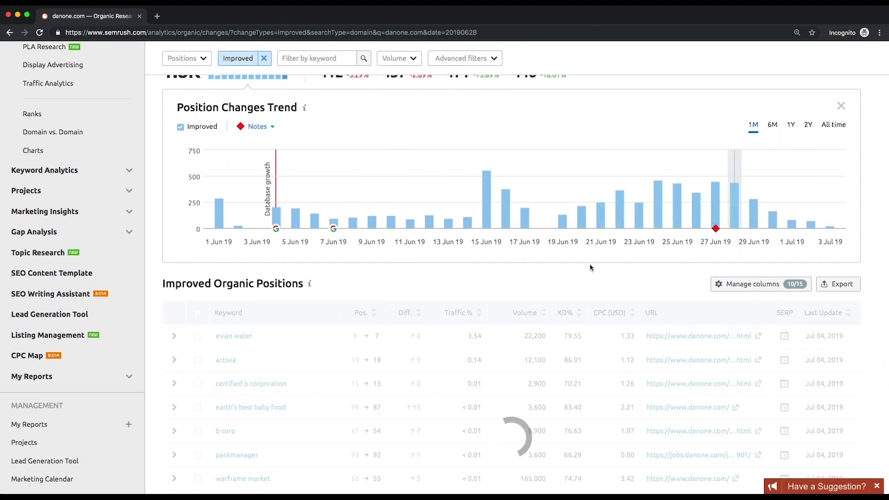
scroll(588, 260, "down", 3)
scroll(587, 267, "down", 1)
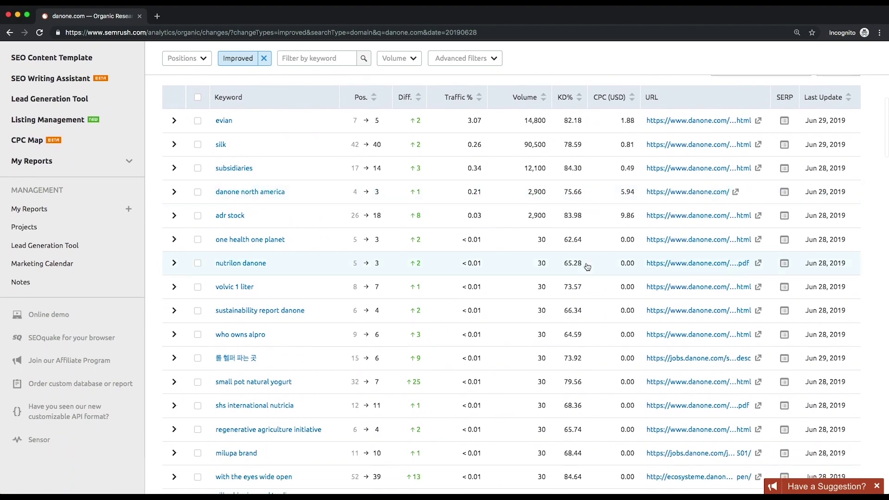
scroll(587, 266, "up", 5)
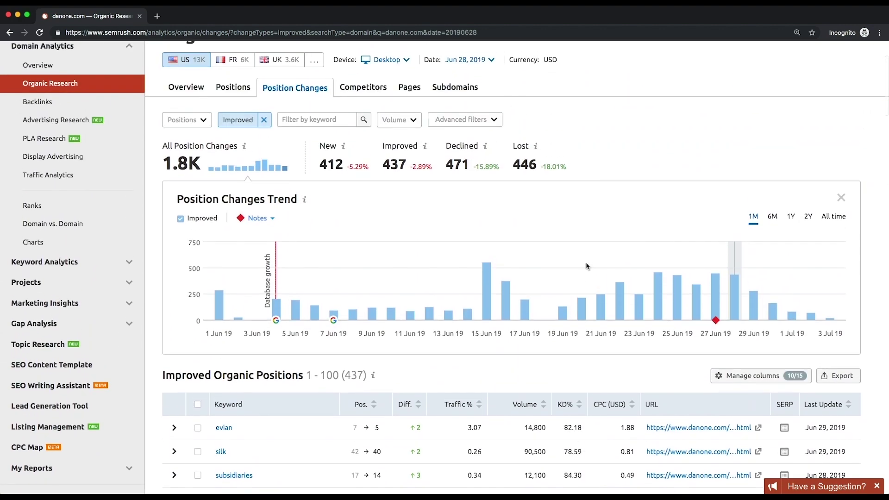
scroll(586, 266, "up", 2)
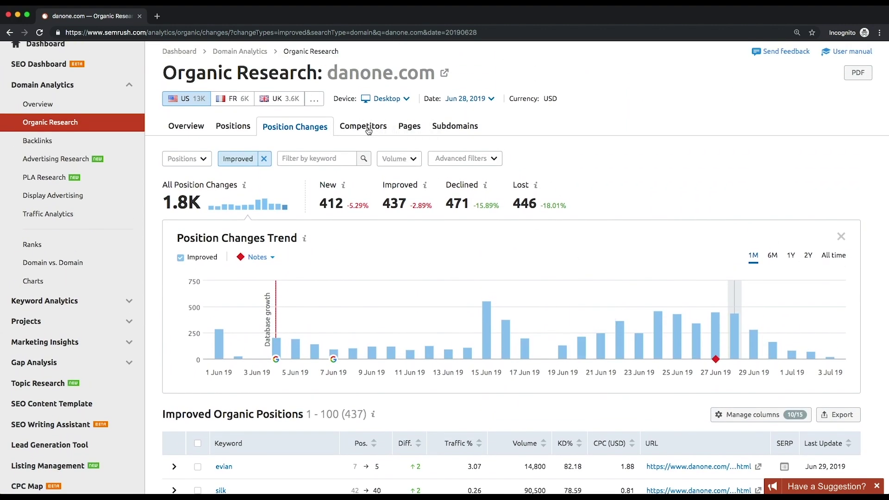
- Open the Competitors report for danone.com and review the competitor list
left_click(368, 128)
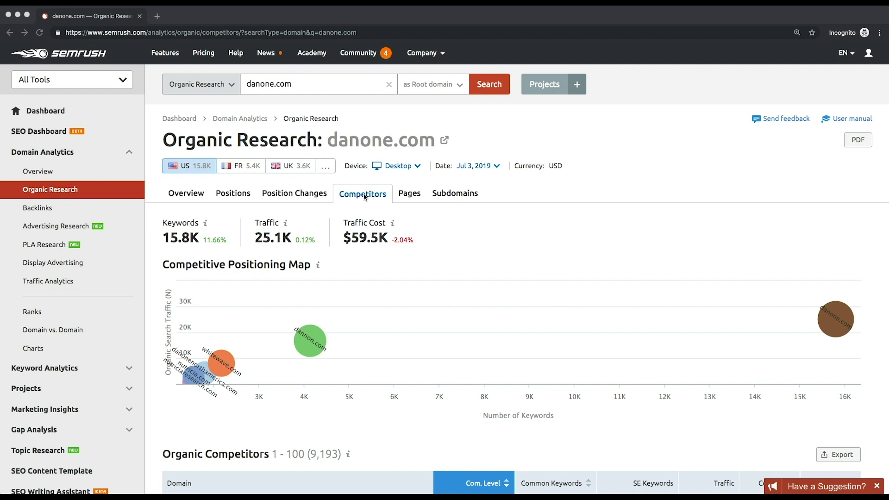
scroll(364, 197, "down", 4)
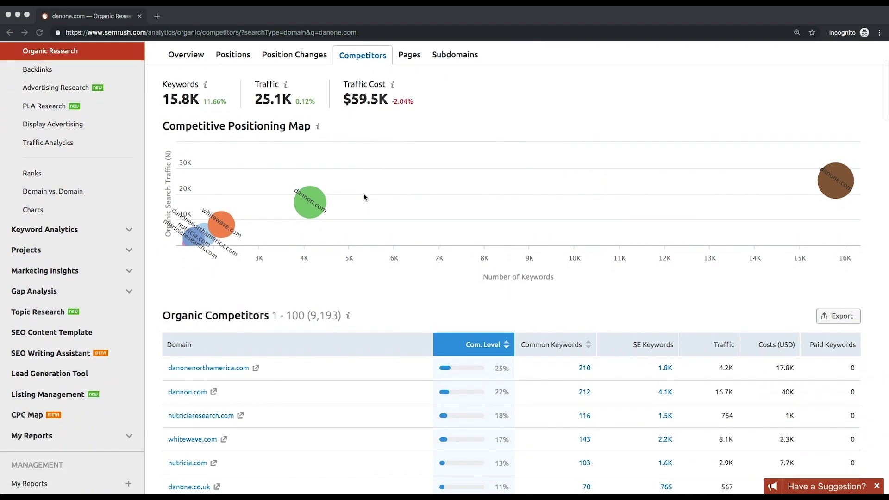
scroll(513, 293, "down", 4)
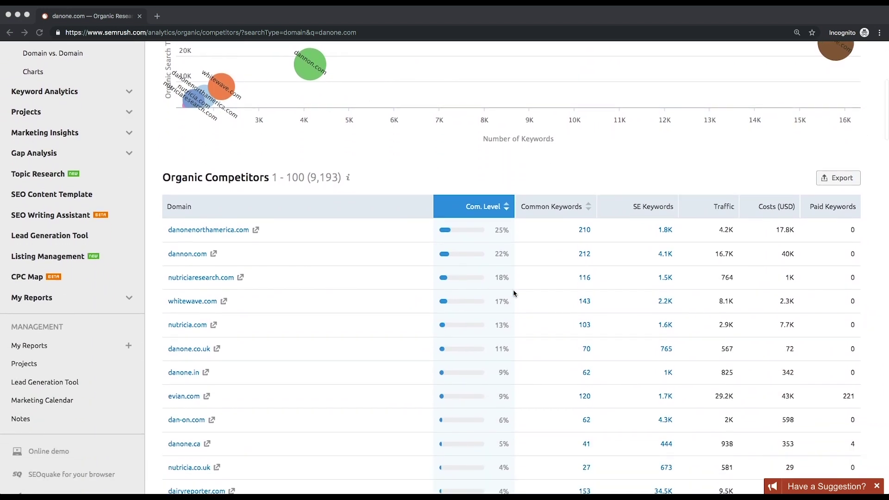
scroll(513, 293, "down", 2)
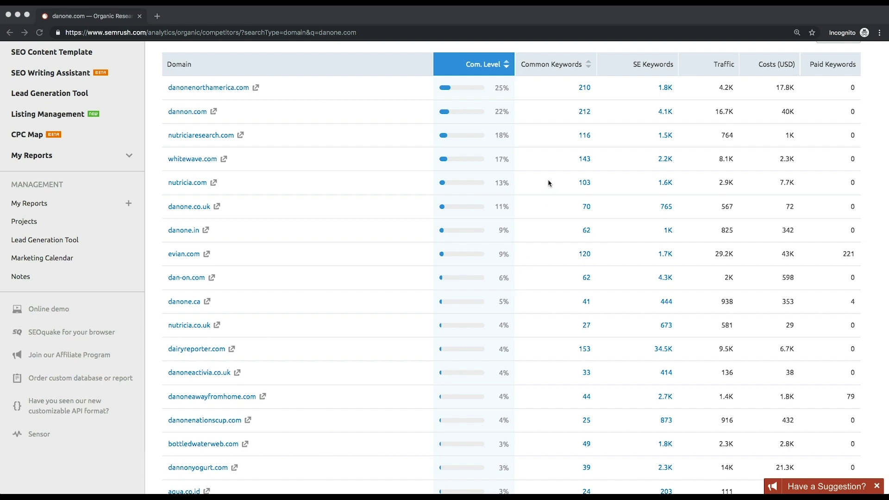
scroll(548, 183, "up", 2)
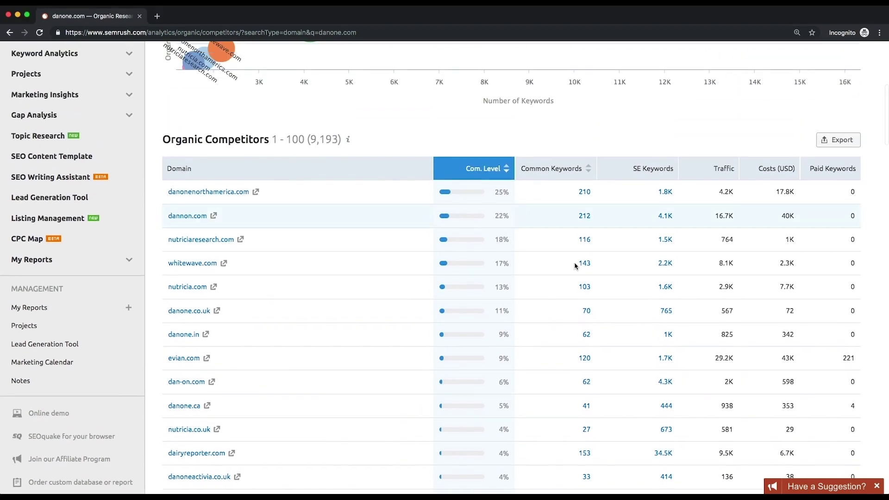
- Compare danone.com's shared keywords with nutriciaresearch.com in Keyword Gap
left_click(585, 240)
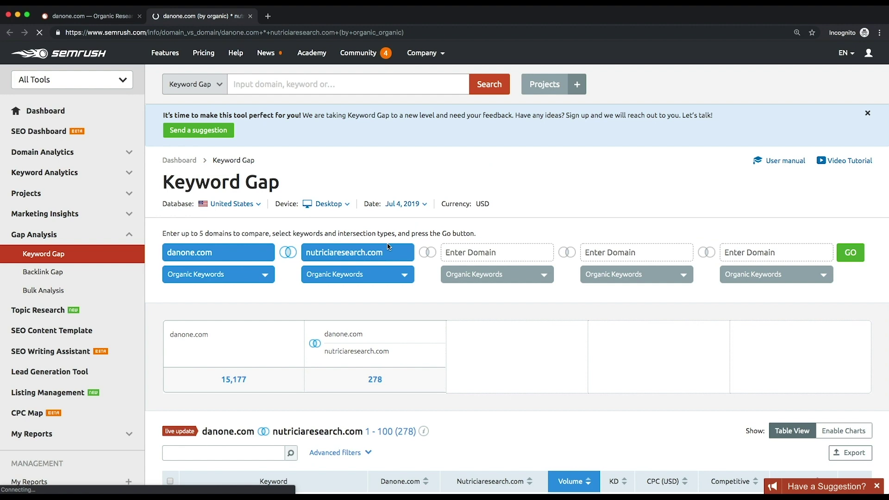
scroll(388, 247, "down", 6)
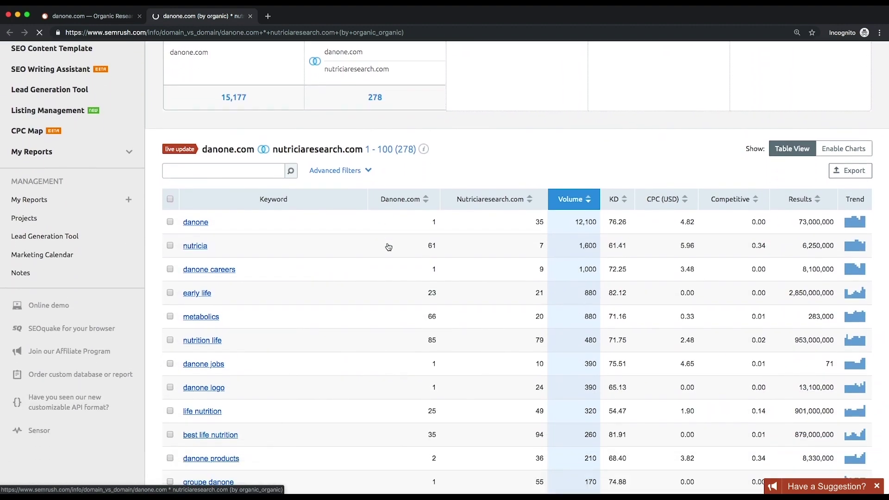
scroll(388, 246, "down", 2)
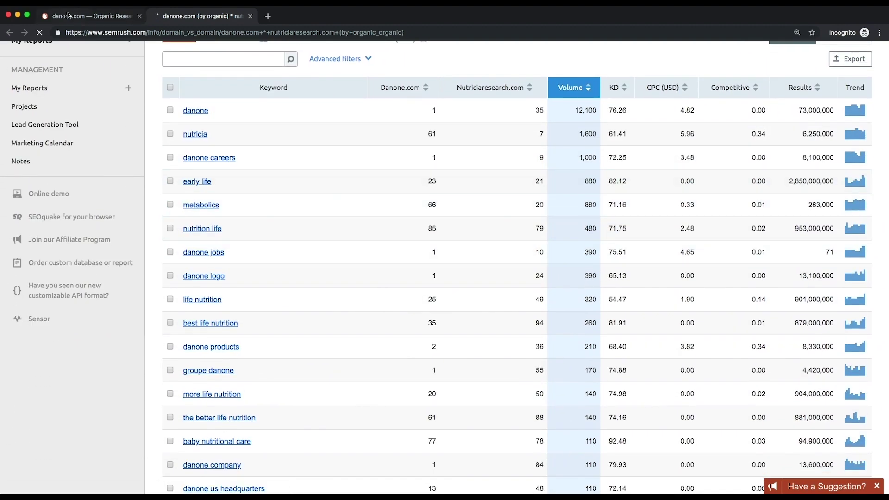
- Back in the first tab, show danone.com's top organic Pages list
left_click(67, 15)
scroll(263, 131, "up", 5)
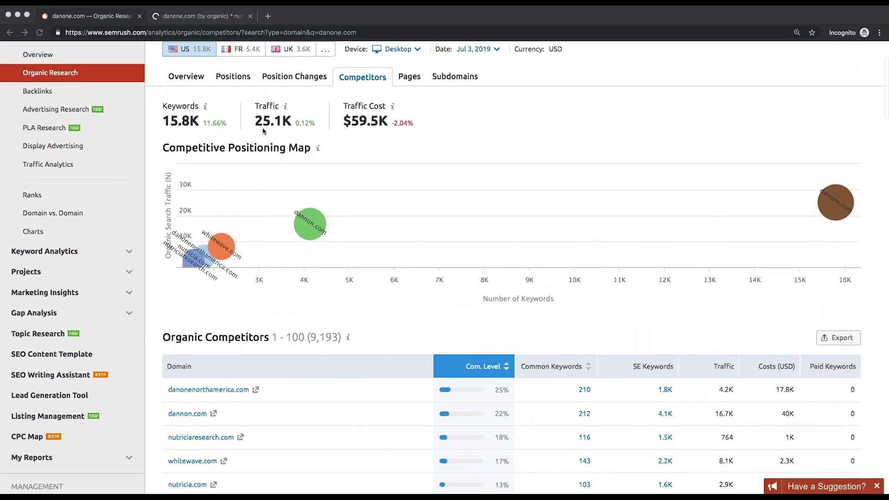
scroll(263, 131, "up", 2)
left_click(407, 122)
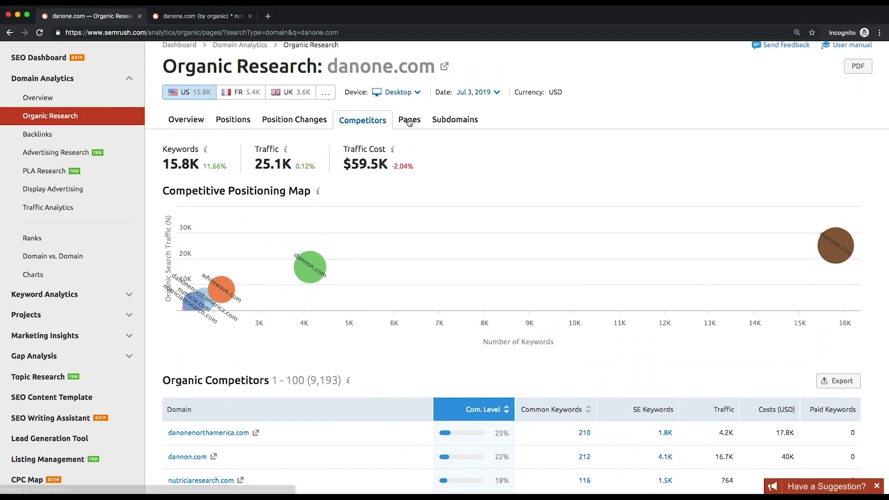
scroll(409, 176, "down", 3)
scroll(410, 195, "down", 3)
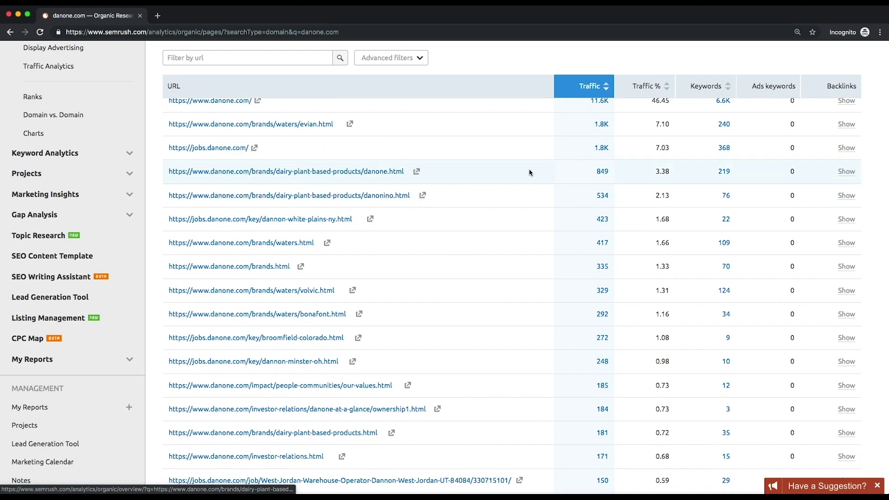
- Open jobs.danone.com's 368-keyword positions in a new tab, view them, then return
right_click(726, 149)
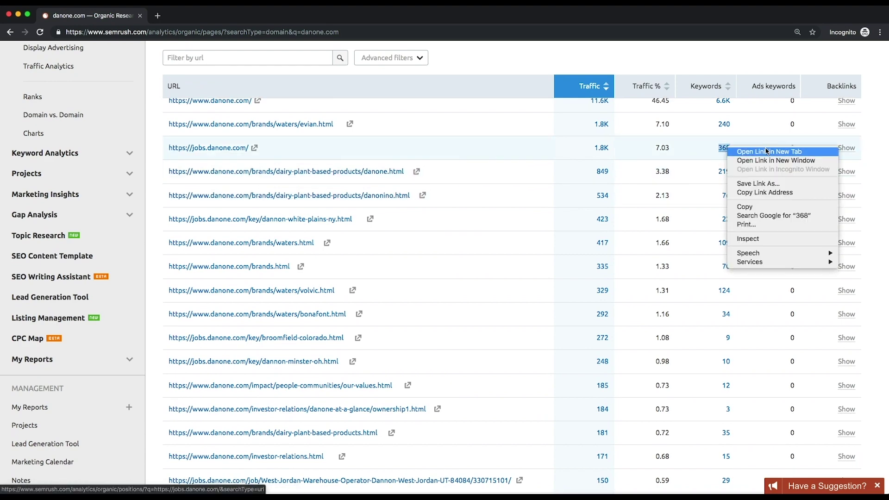
left_click(743, 151)
left_click(189, 13)
scroll(298, 164, "down", 10)
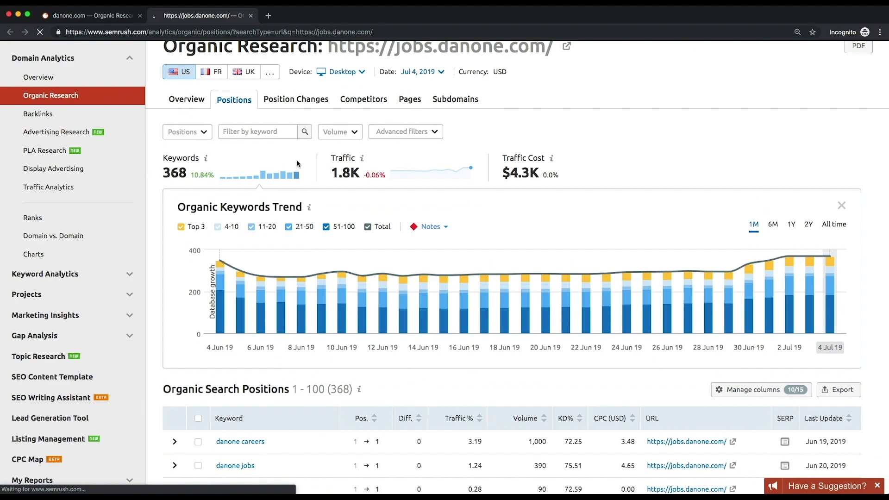
scroll(298, 165, "down", 1)
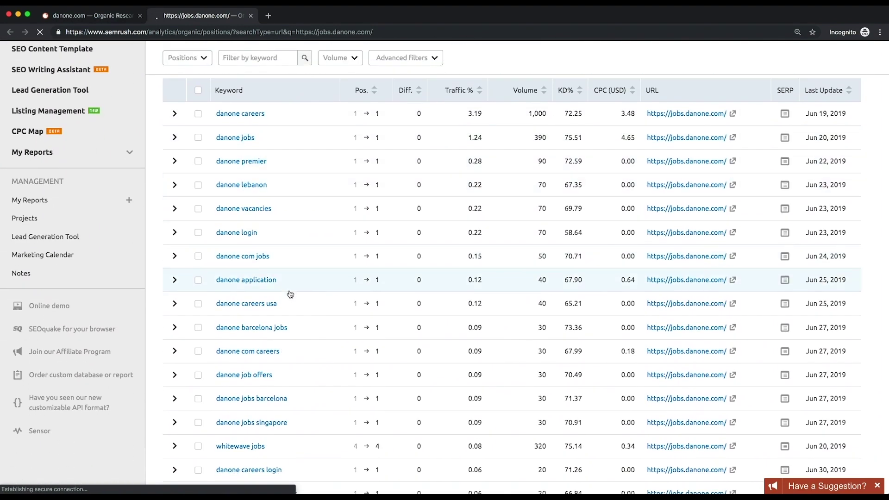
left_click(111, 15)
scroll(417, 209, "up", 5)
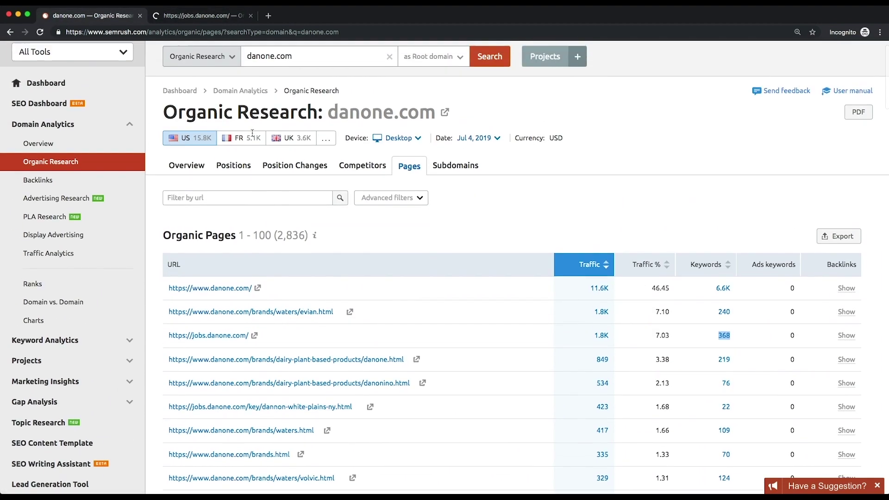
- From Subdomains, open jobs.danone.com's 4.3K-keyword positions in a new tab and view them
left_click(457, 183)
right_click(855, 301)
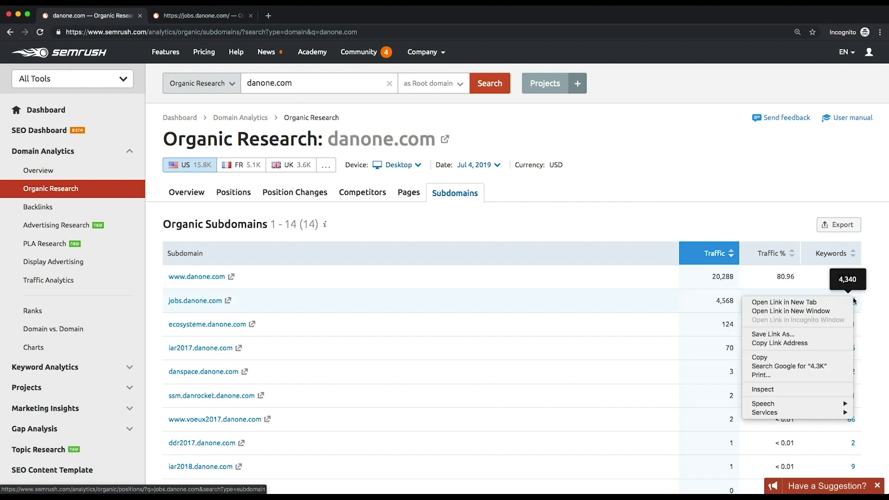
left_click(811, 305)
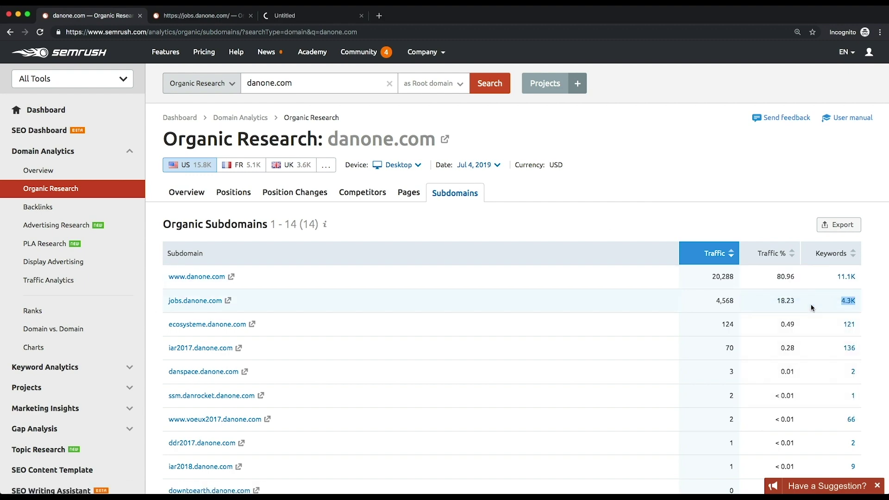
left_click(300, 15)
scroll(325, 88, "down", 9)
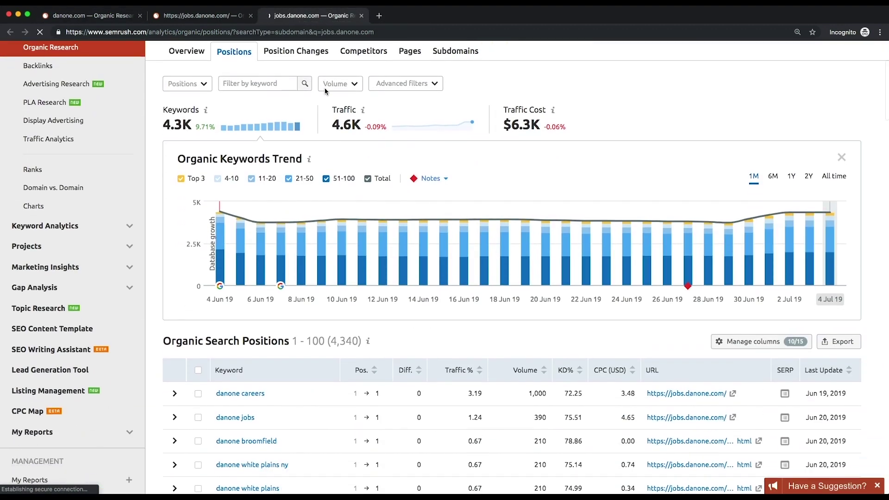
left_click(225, 22)
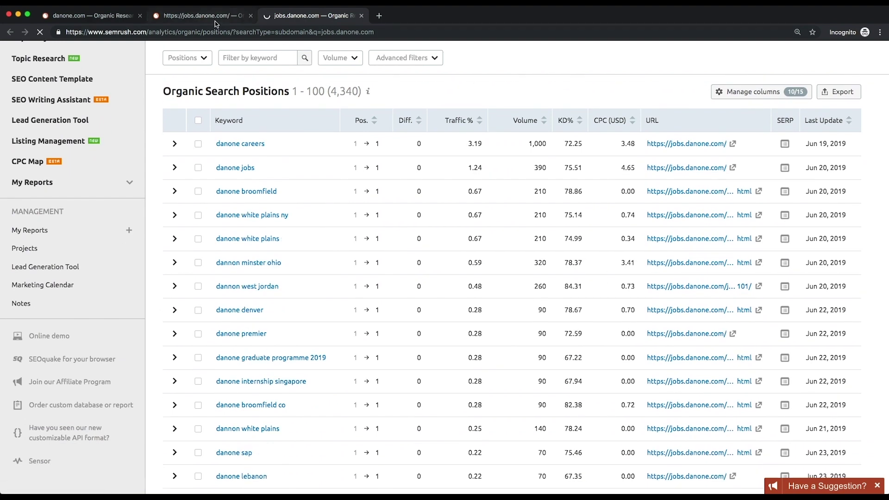
scroll(241, 120, "up", 3)
scroll(241, 120, "up", 6)
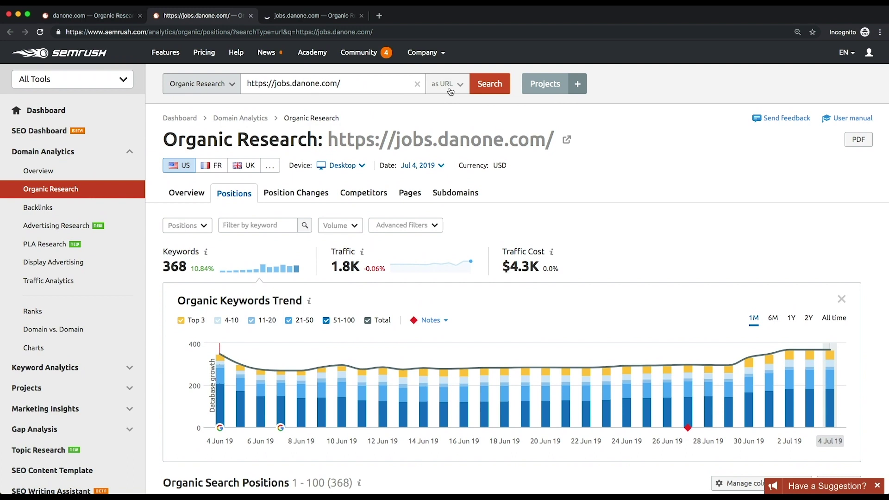
scroll(451, 92, "down", 1)
left_click(451, 88)
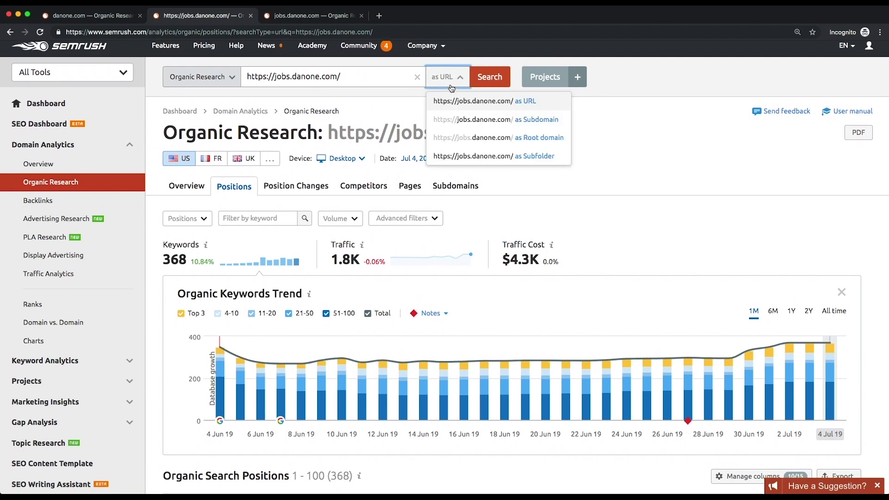
left_click(549, 108)
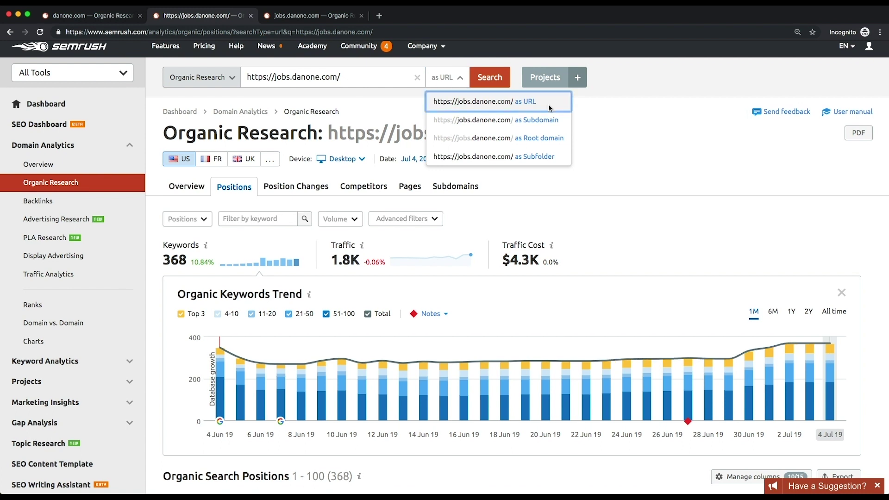
left_click(602, 115)
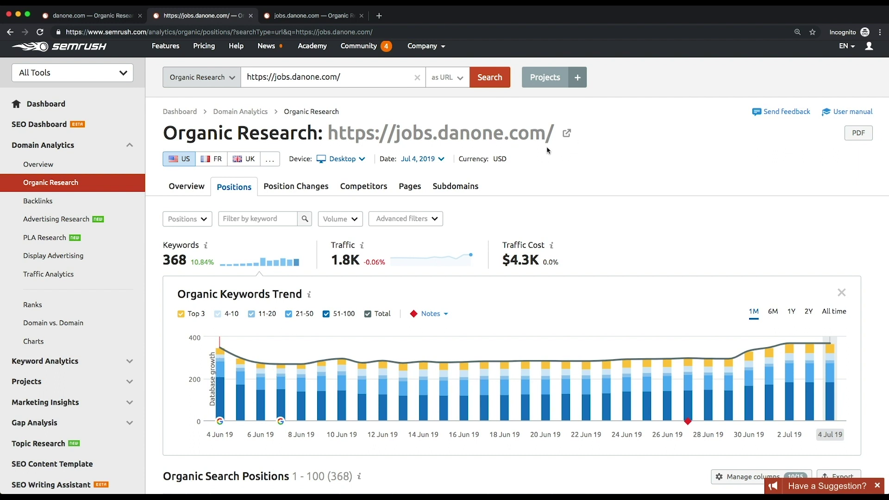
scroll(547, 150, "down", 3)
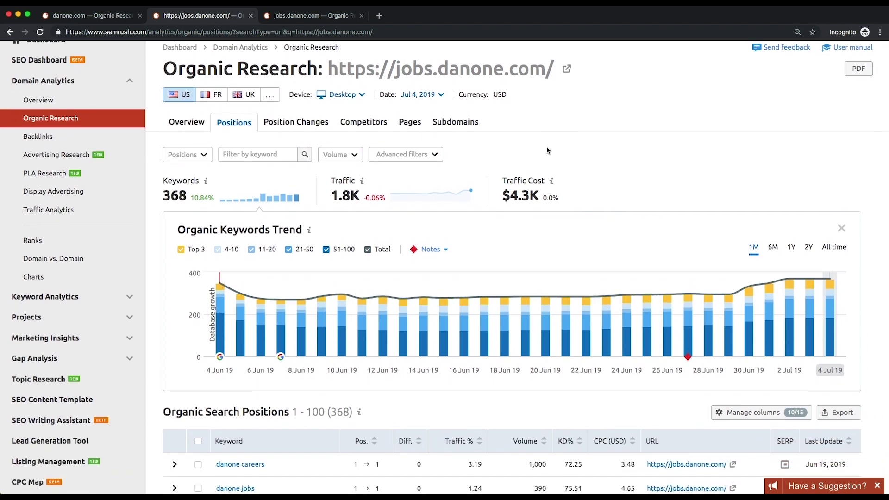
left_click(434, 156)
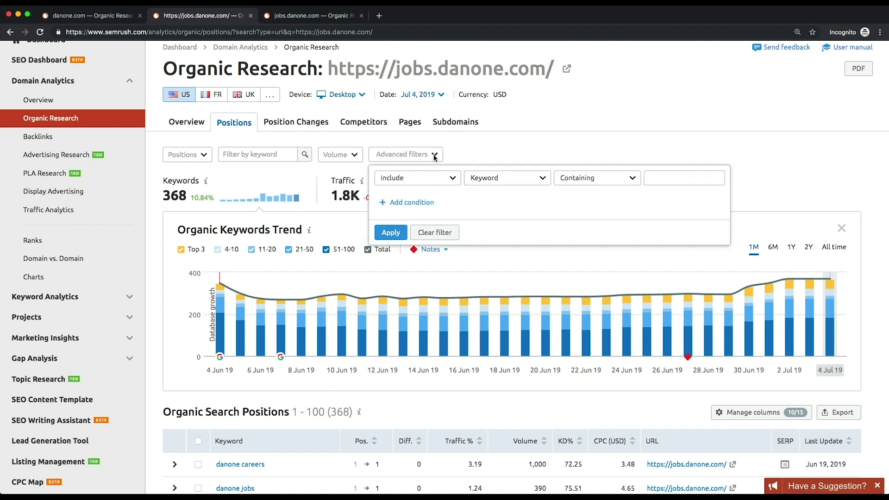
left_click(490, 178)
scroll(511, 197, "down", 3)
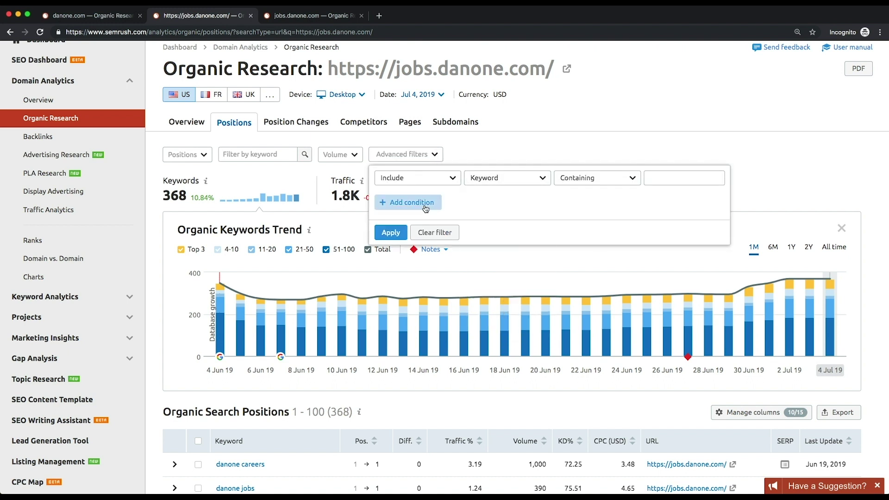
left_click(407, 202)
- Close the advanced filters, then show the jobs.danone.com subdomain tab's search scope options
left_click(603, 140)
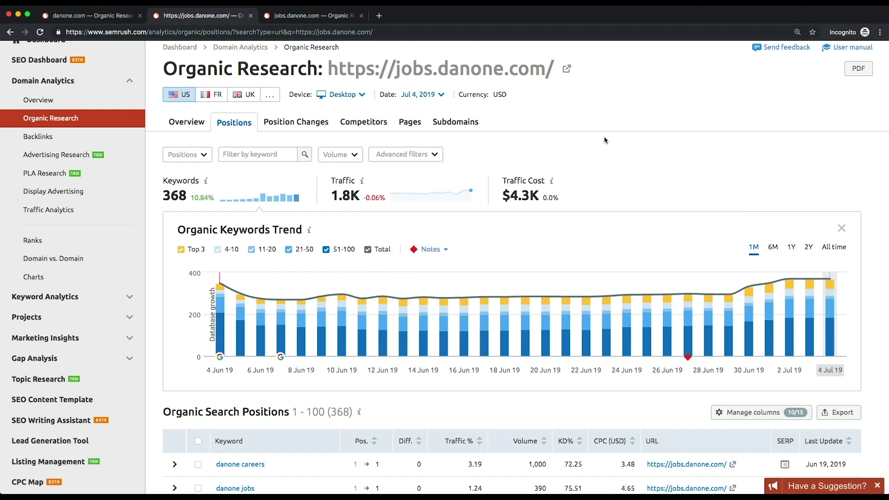
left_click(323, 18)
scroll(317, 67, "up", 8)
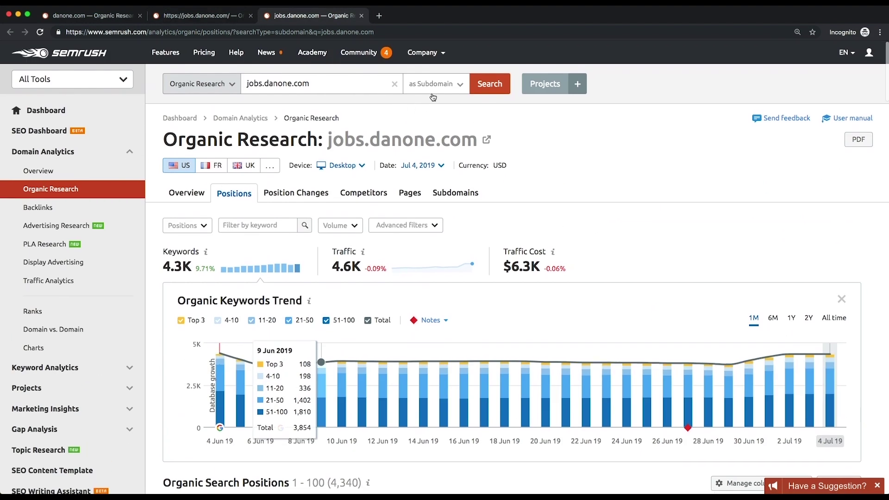
left_click(434, 84)
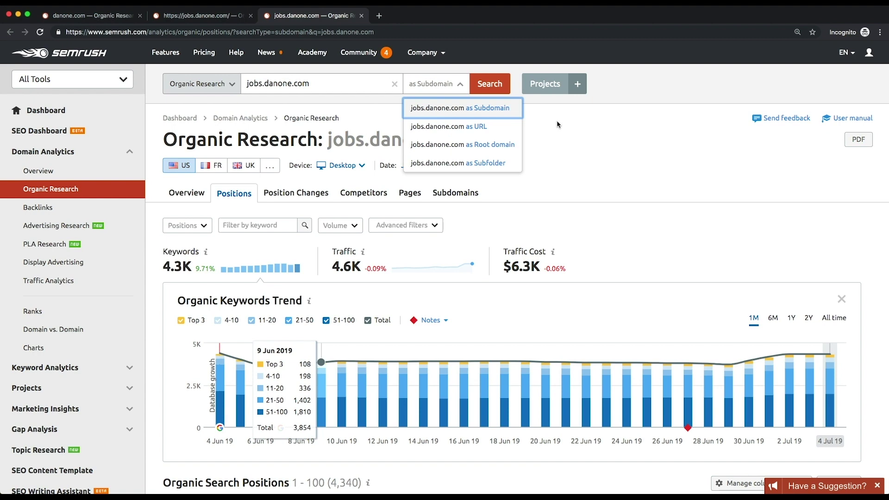